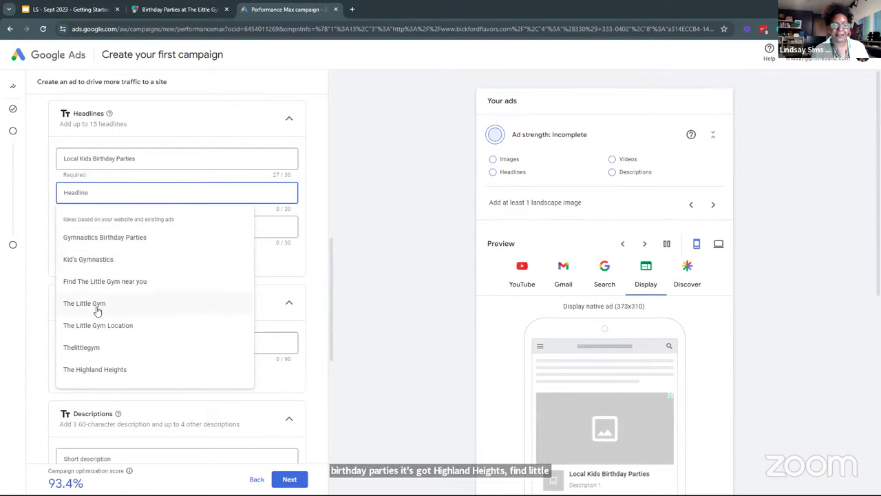
Step: Add the suggested "Gymnastics Birthday Parties" as the second headline and check the ideas offered for the third
left_click(124, 239)
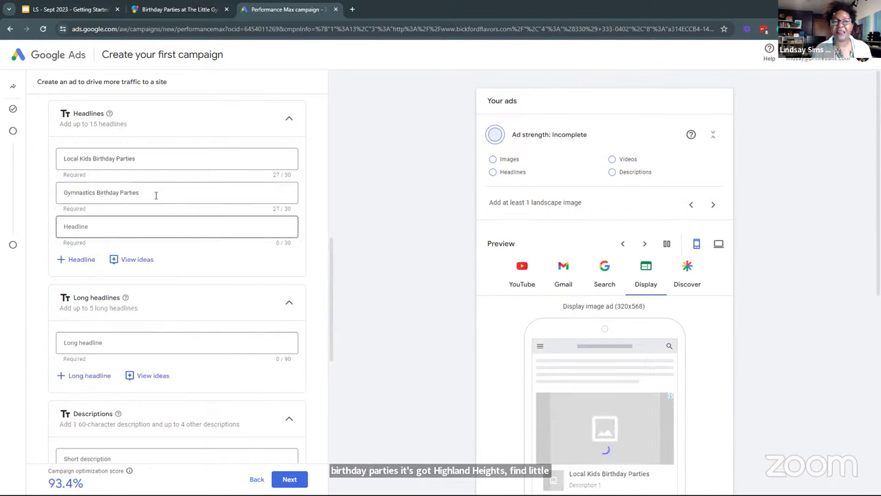
left_click(128, 230)
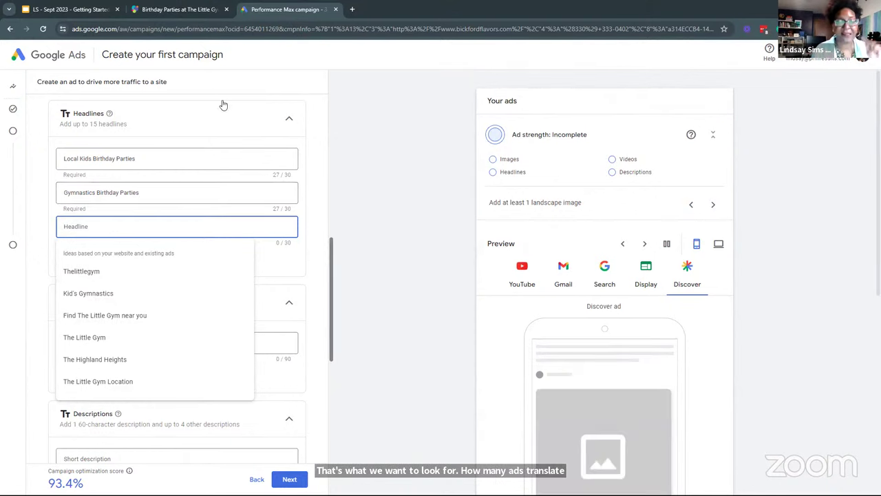
left_click(319, 135)
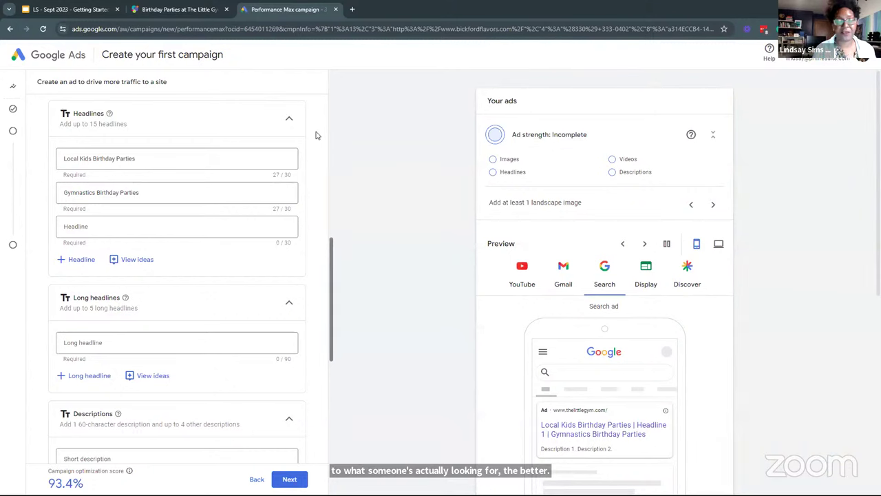
Step: Examine the suggested long headlines and short descriptions, plus the business name, sitelinks and call-to-action settings
scroll(262, 137, "down", 3)
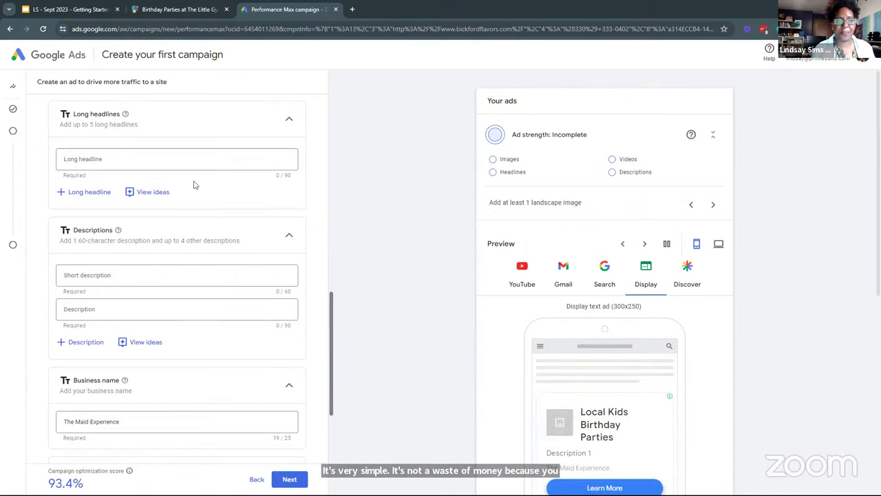
left_click(169, 159)
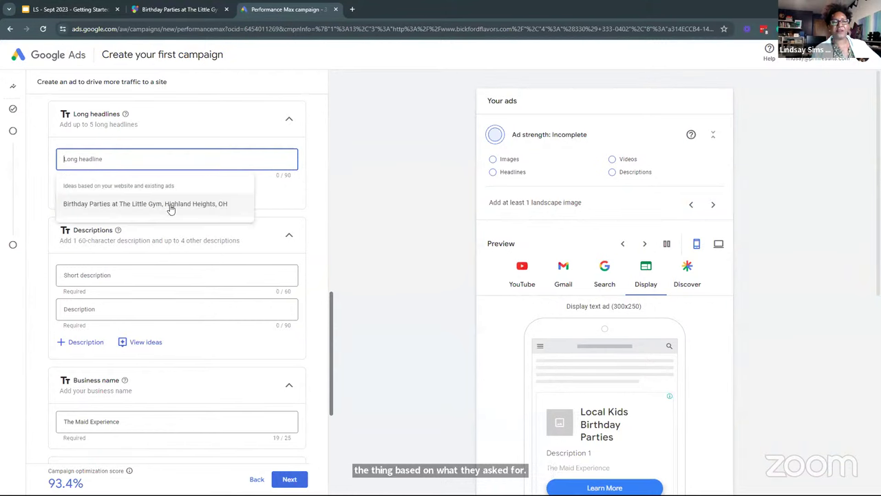
left_click(152, 278)
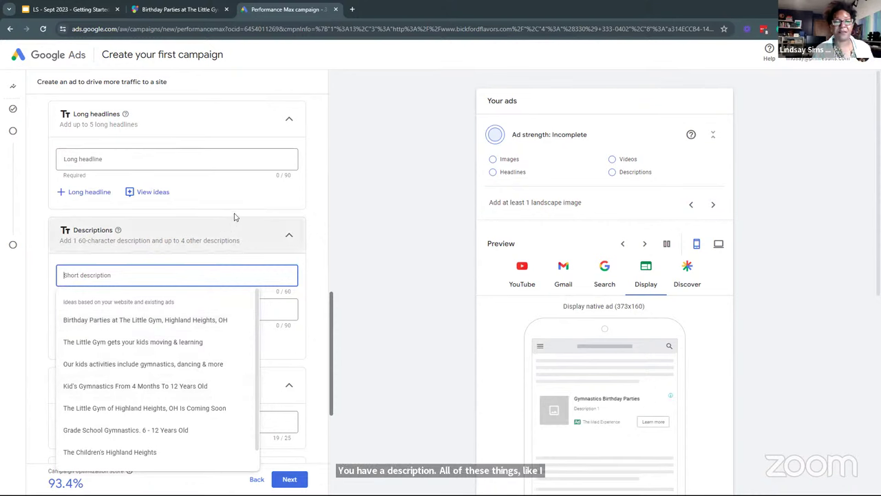
left_click(316, 222)
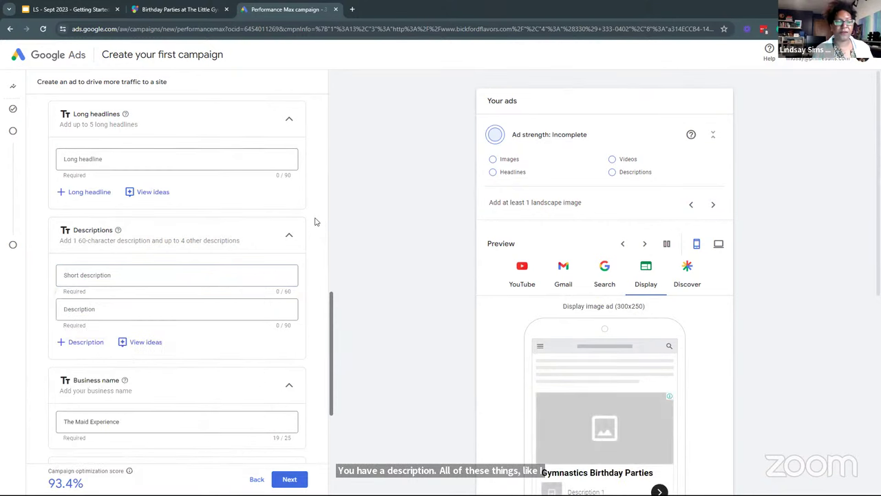
scroll(144, 206, "down", 2)
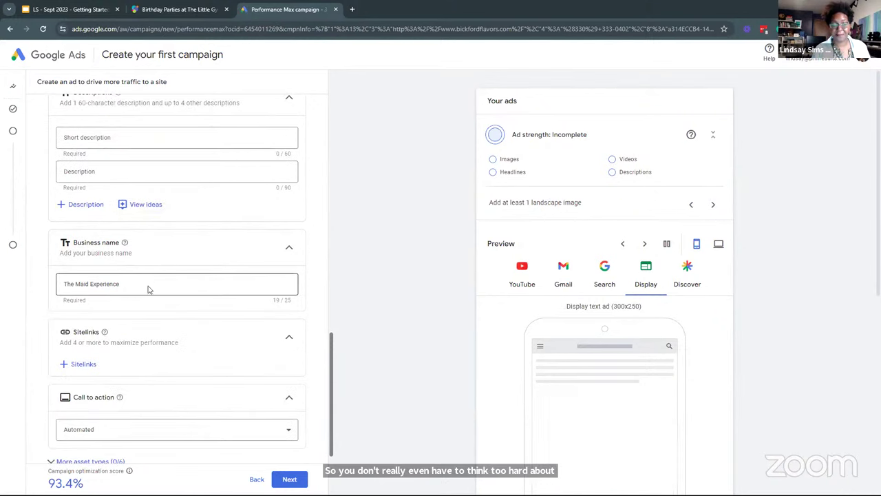
left_click(149, 286)
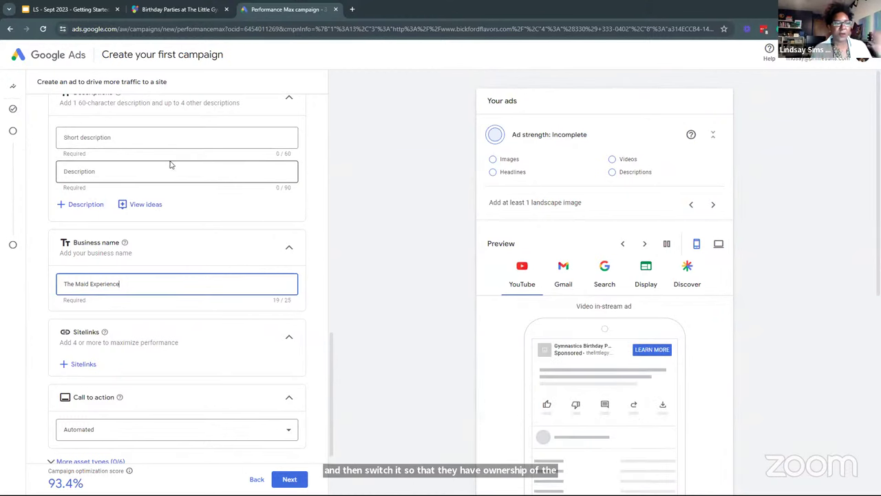
scroll(194, 156, "down", 2)
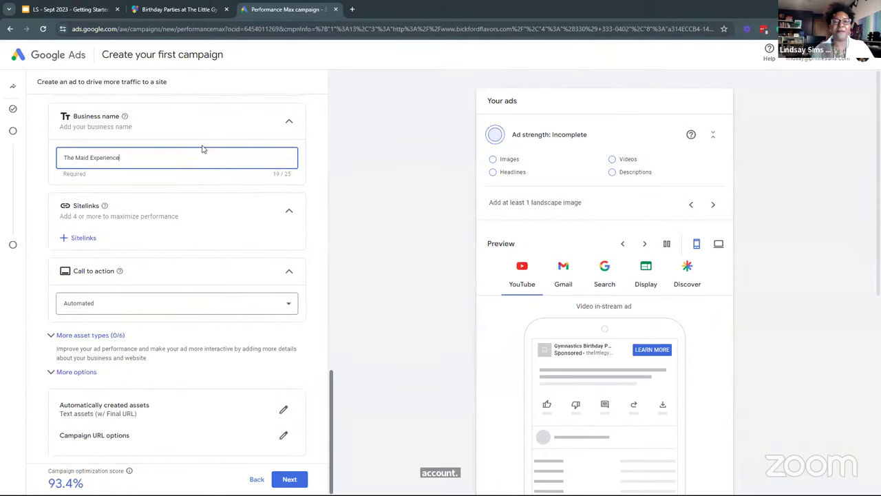
Step: Return to the Headlines section and view the suggestions for the empty third headline without choosing one
scroll(199, 146, "up", 8)
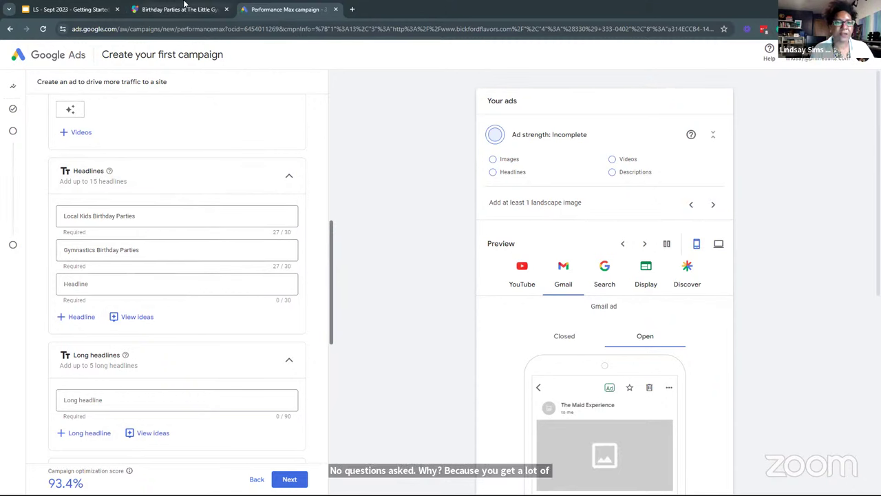
mouse_move(177, 9)
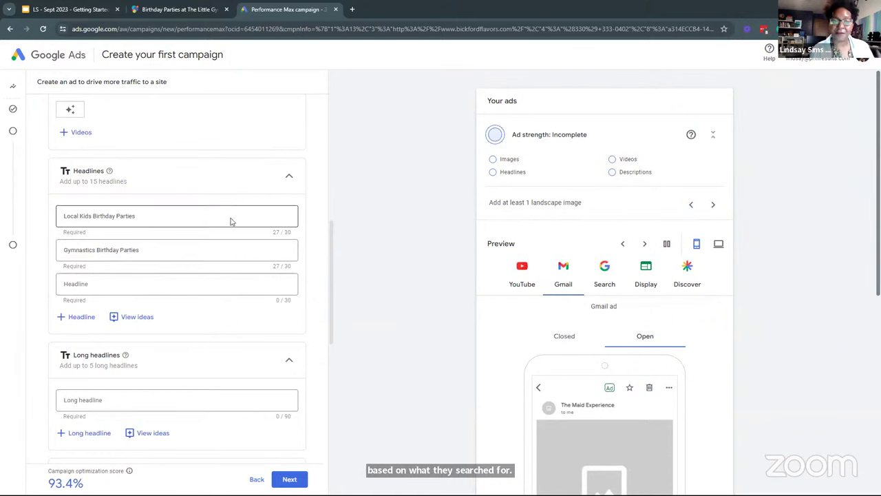
left_click(174, 282)
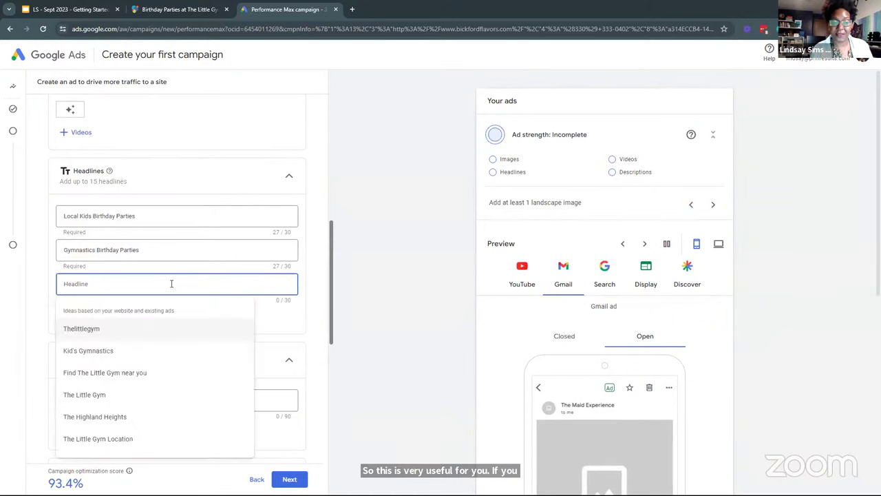
left_click(297, 331)
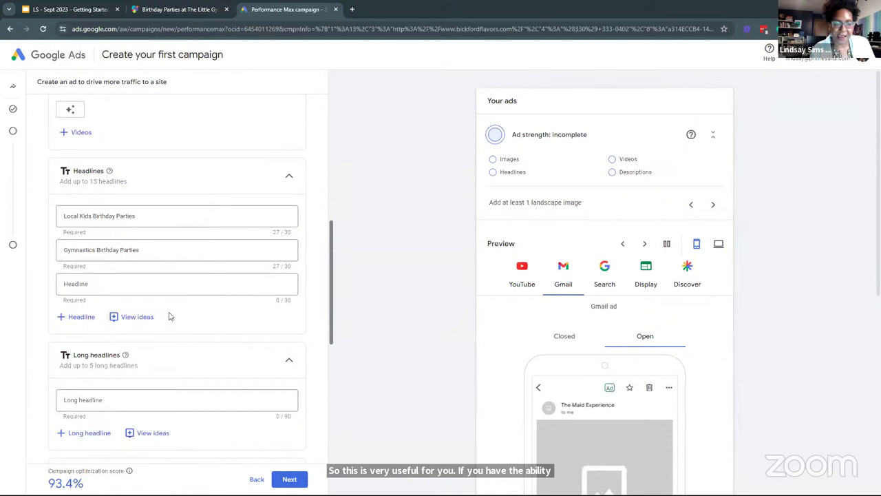
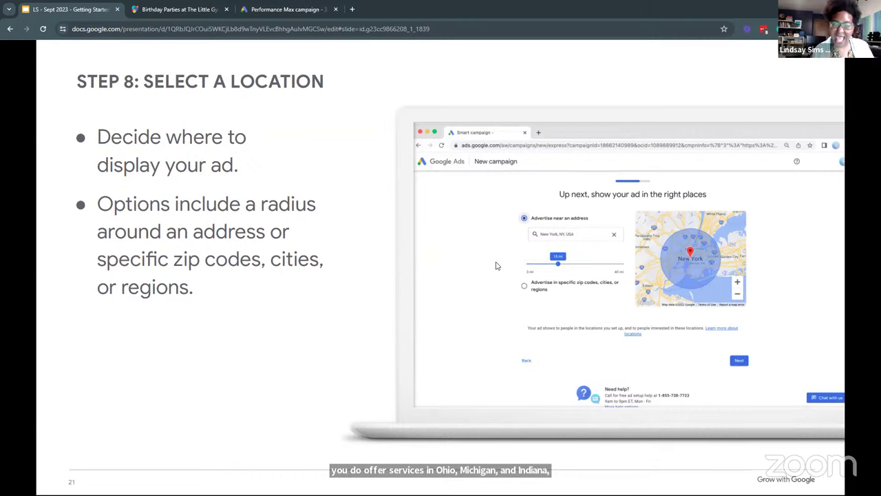
Step: Switch to the Performance Max campaign in Google Ads and add the suggested "The Highland Heights" as the third headline
left_click(293, 9)
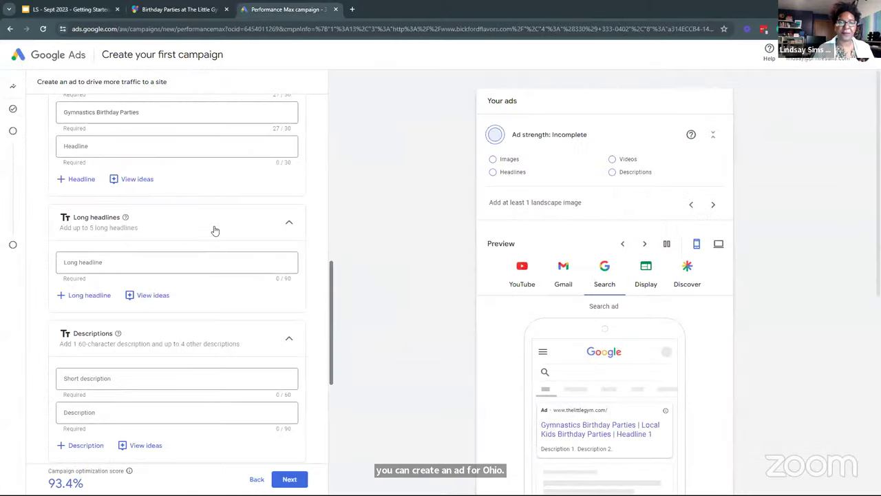
scroll(179, 191, "up", 3)
scroll(161, 241, "down", 1)
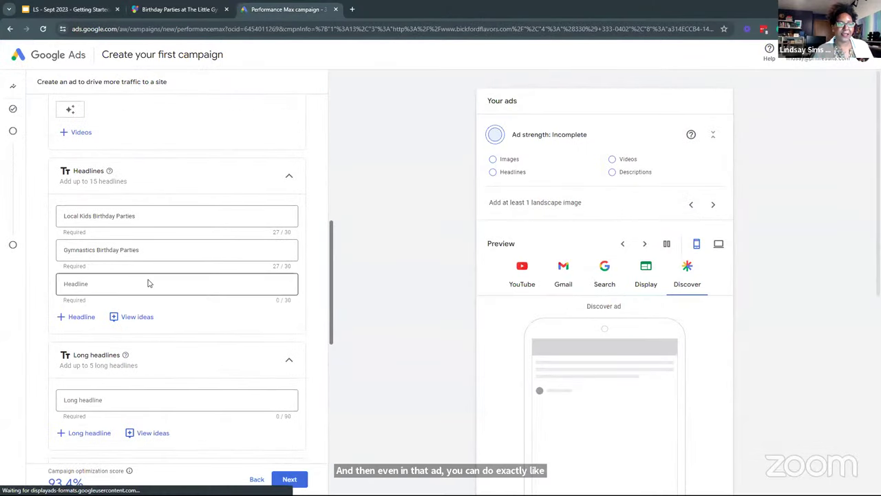
left_click(149, 283)
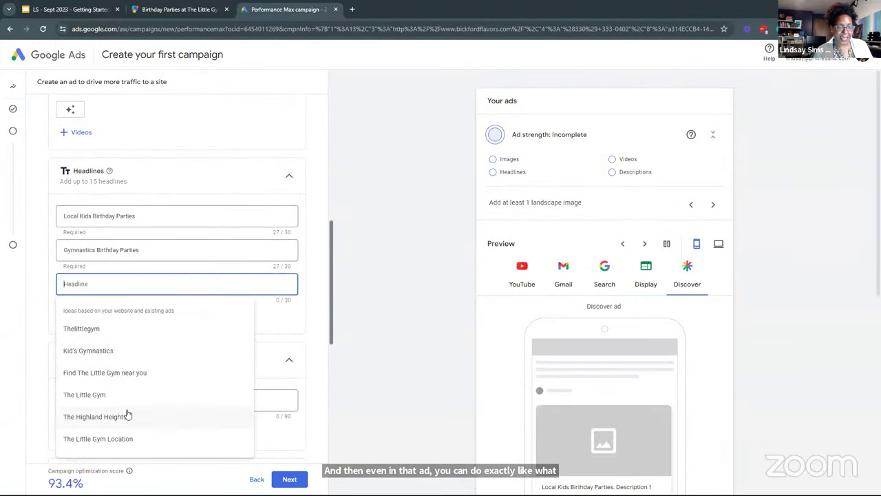
left_click(127, 416)
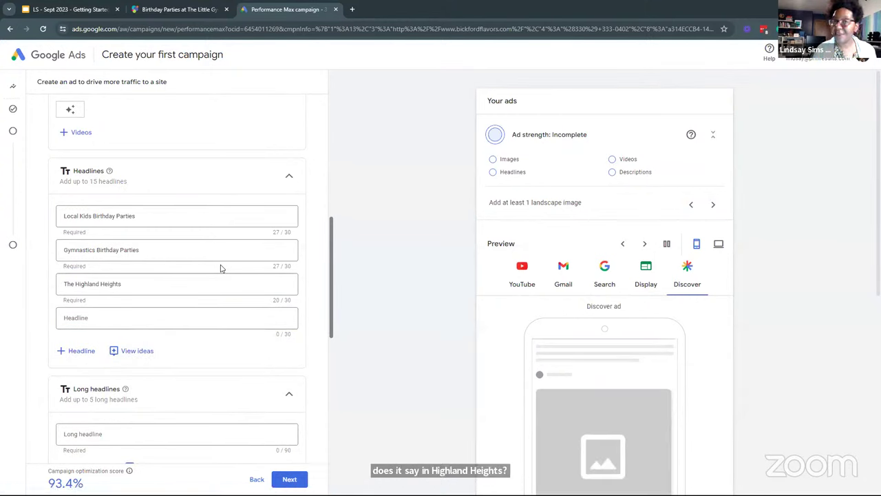
Step: Compare the "Select a location" slide in the presentation with the campaign's headlines, finishing on the slide
left_click(93, 8)
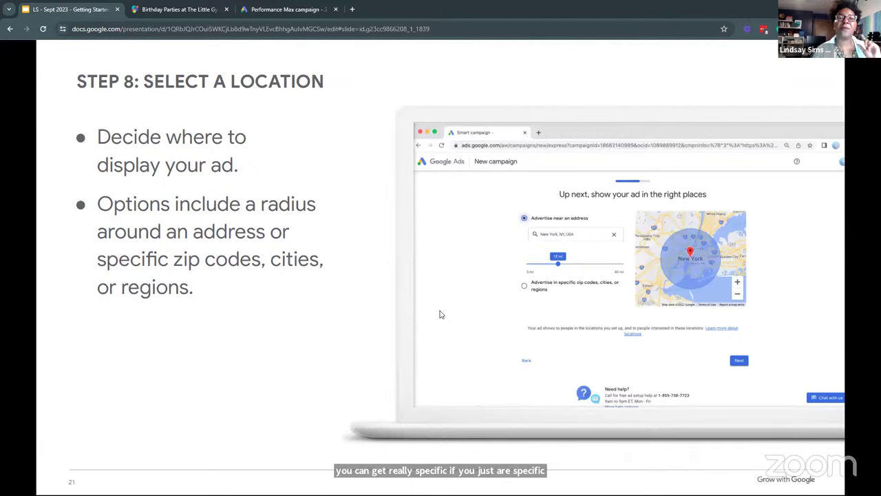
left_click(283, 8)
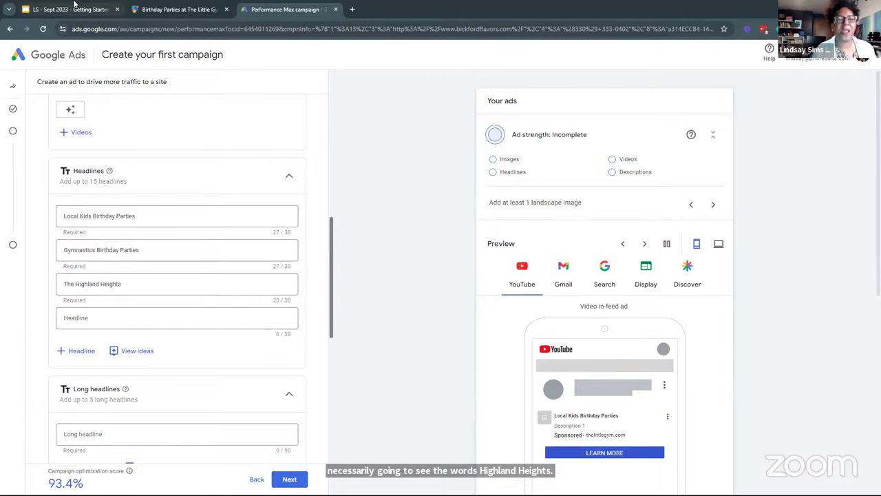
key("ctrl+1")
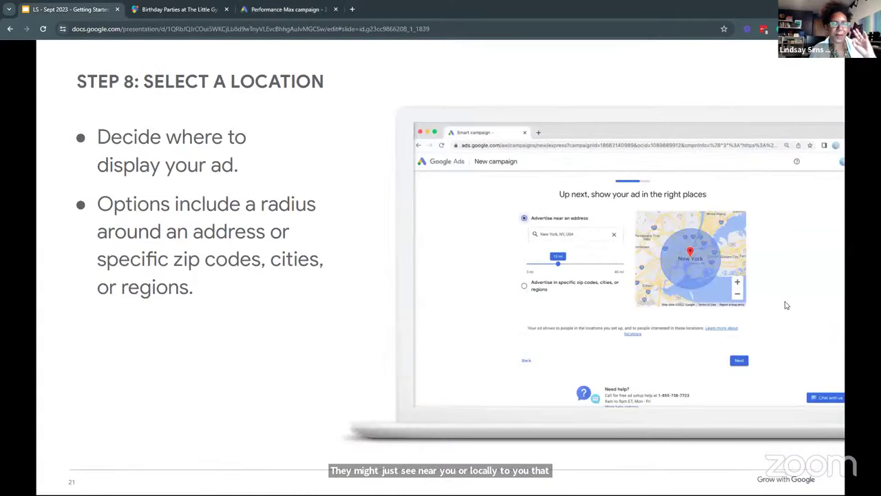
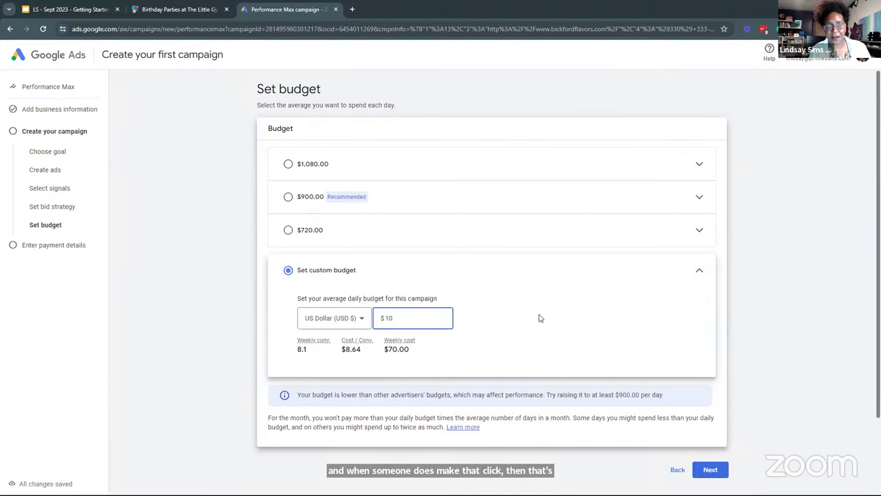
Step: Switch to The Little Gym's birthday parties page and open its party booking form
left_click(172, 10)
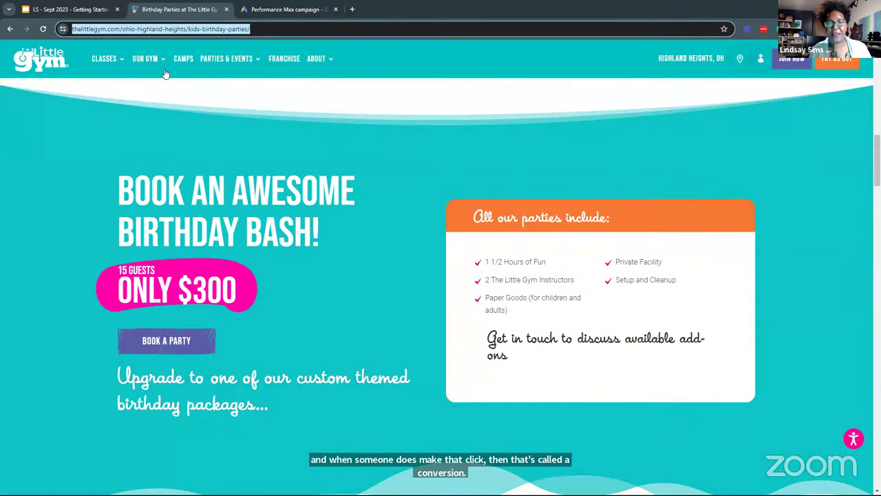
scroll(175, 151, "down", 3)
scroll(170, 209, "up", 1)
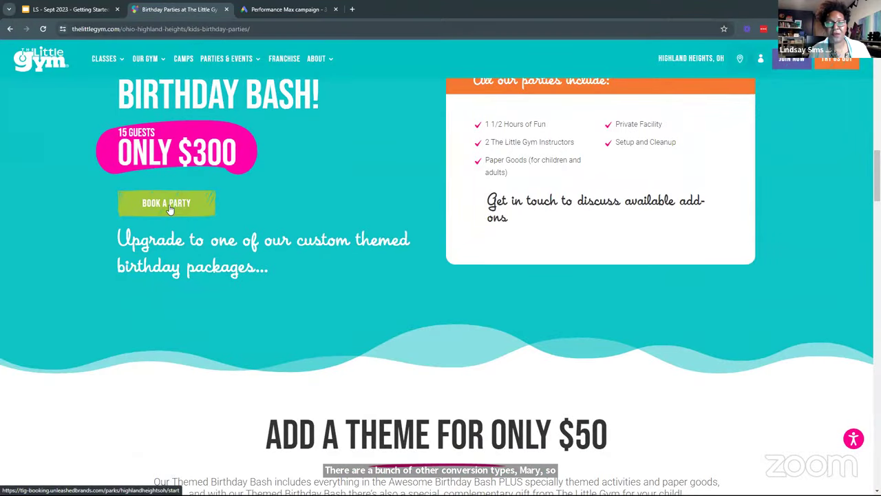
left_click(169, 205)
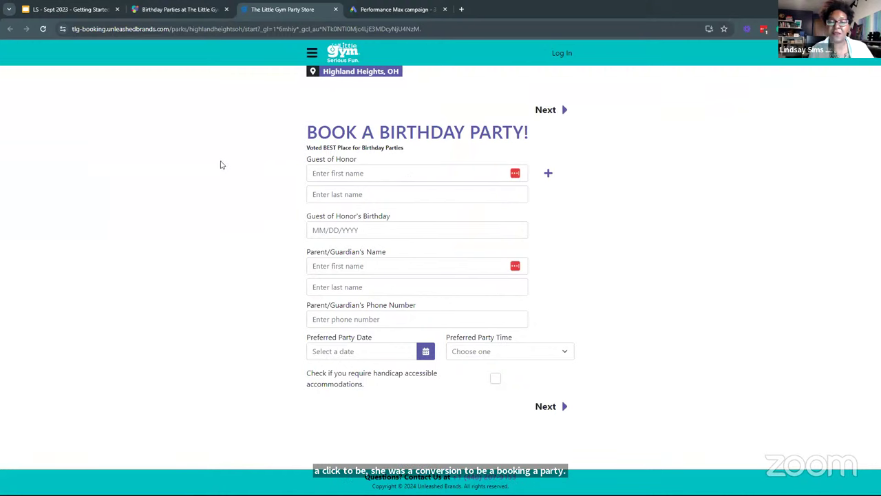
Step: Check the campaign's Set budget page and return to the beginning of The Little Gym's birthday parties page
left_click(394, 9)
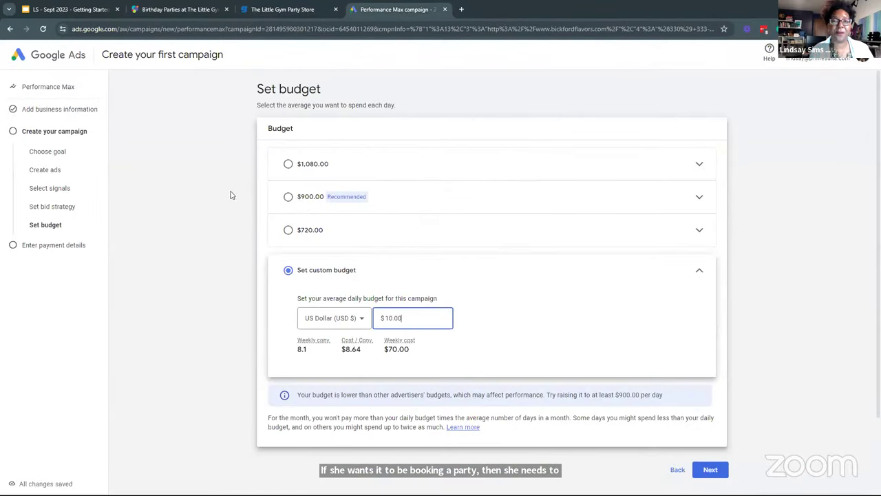
left_click(289, 9)
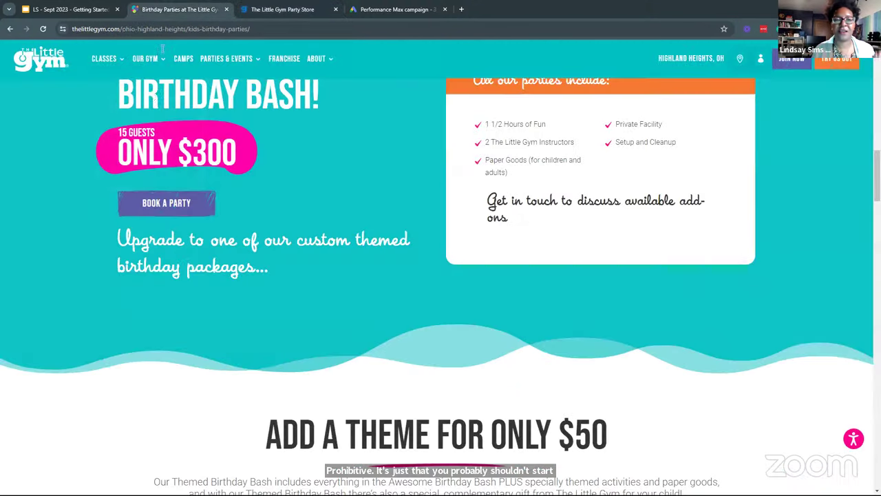
left_click(175, 9)
scroll(146, 122, "up", 10)
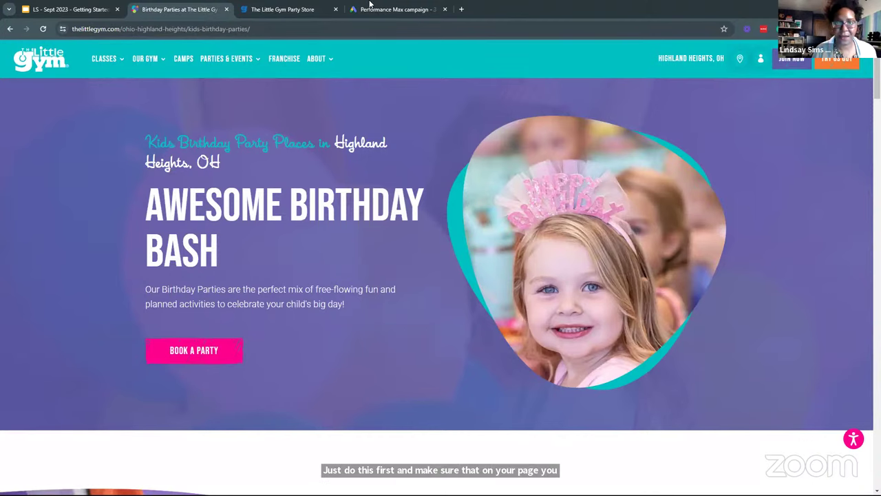
Step: Go back in the Google Ads campaign to the audience signals and review the targeted locations without changing them
left_click(369, 9)
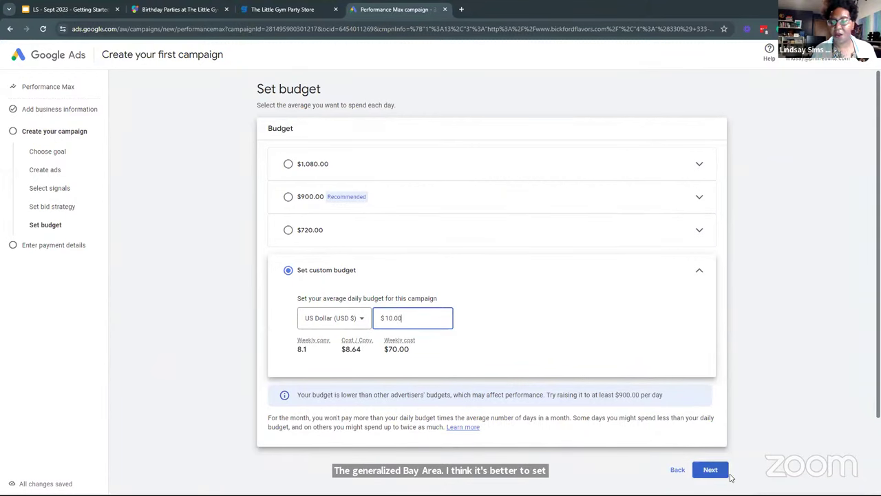
left_click(676, 472)
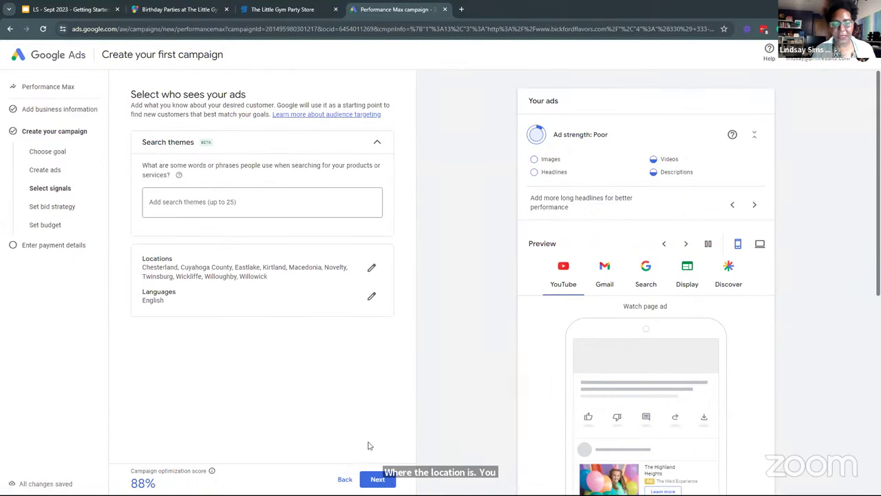
left_click(372, 267)
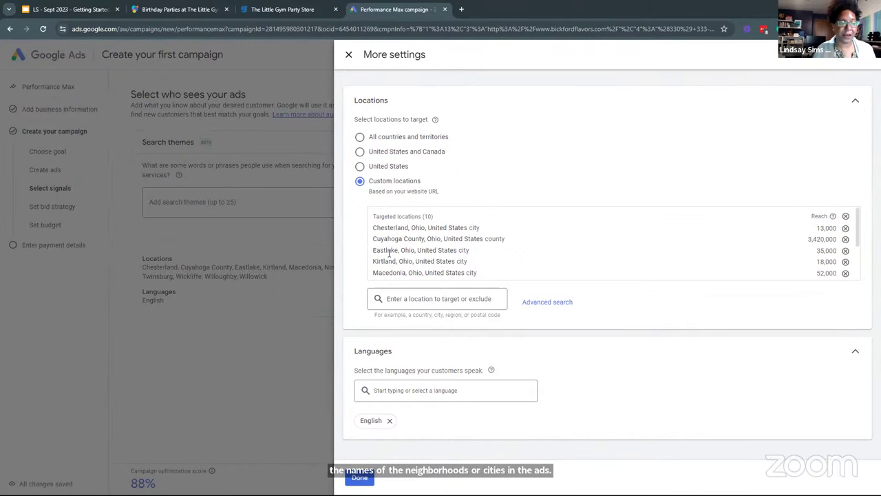
left_click(349, 55)
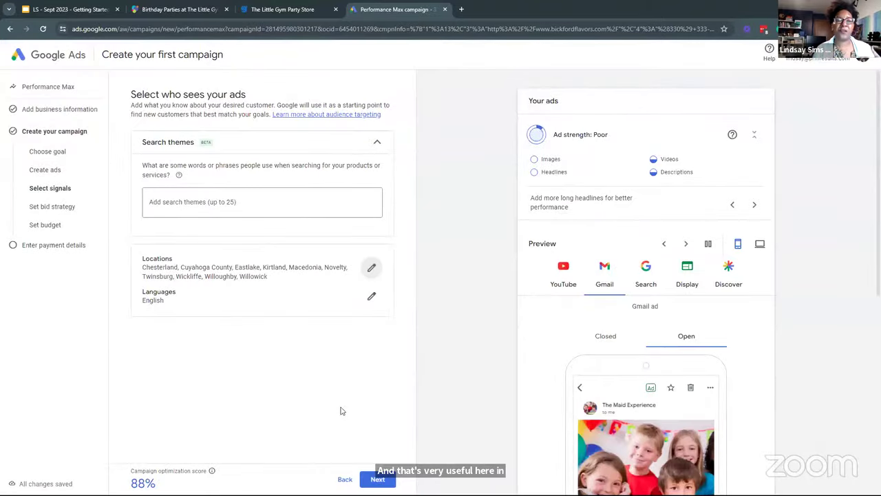
Step: Continue from the audience signals through the bid strategy, keeping the focus on Conversions, to the Set budget page
left_click(394, 478)
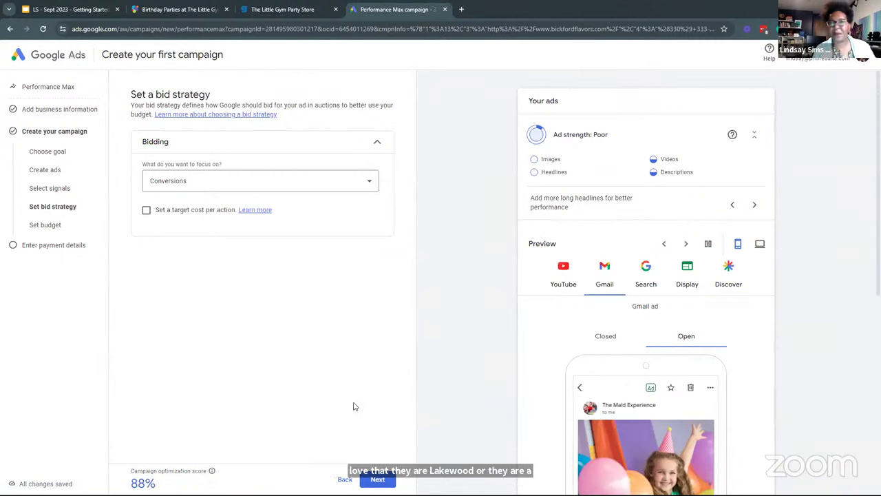
left_click(377, 479)
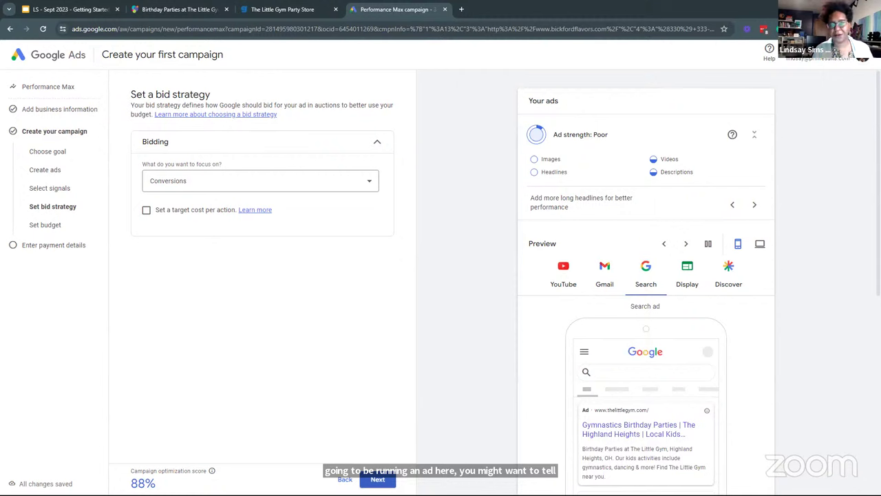
left_click(378, 479)
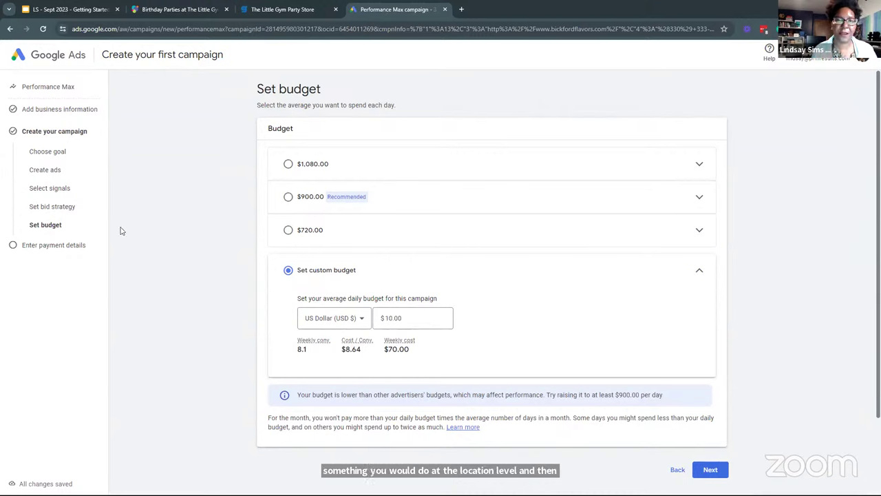
Step: Compare the presentation's "Set a budget" slide with the campaign's budget page, finishing on the slide
left_click(102, 9)
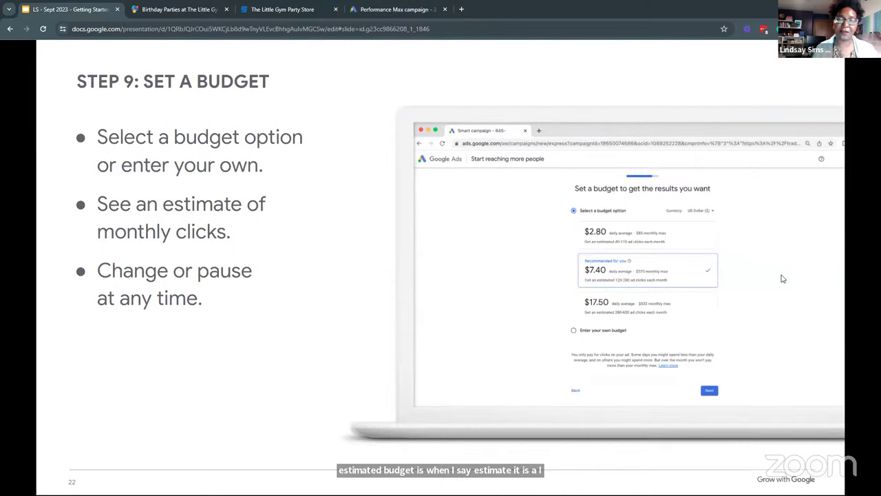
left_click(389, 9)
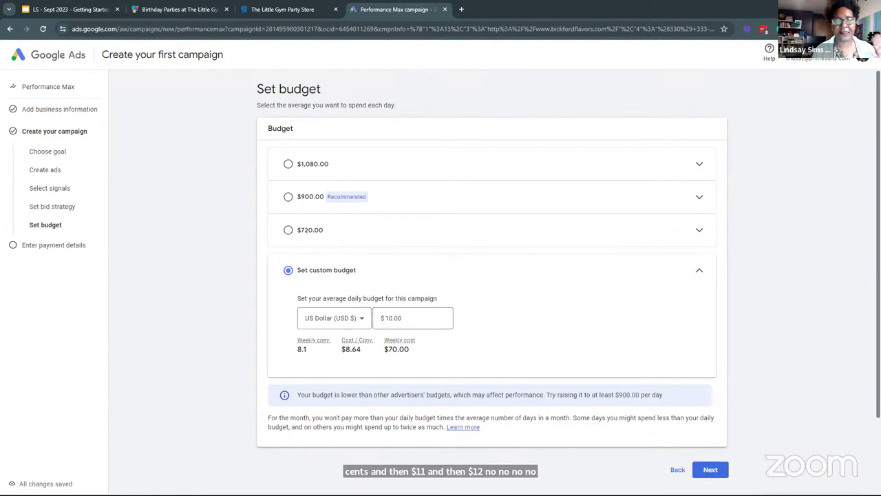
left_click(65, 9)
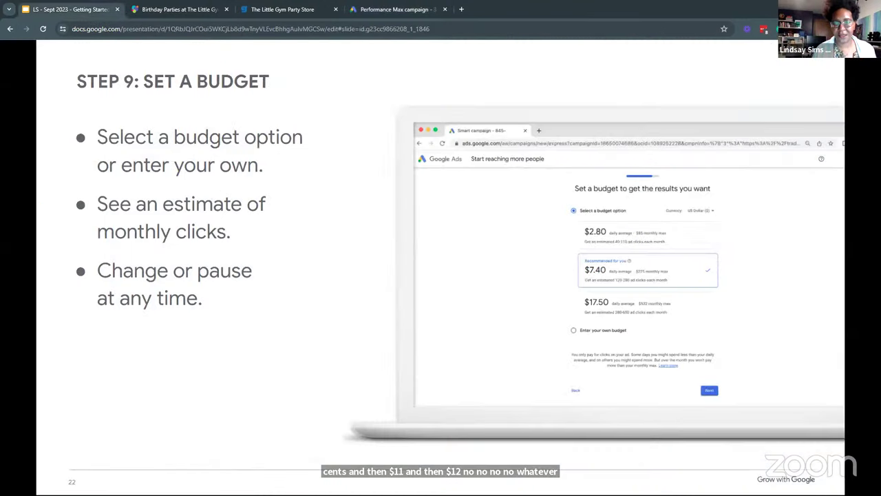